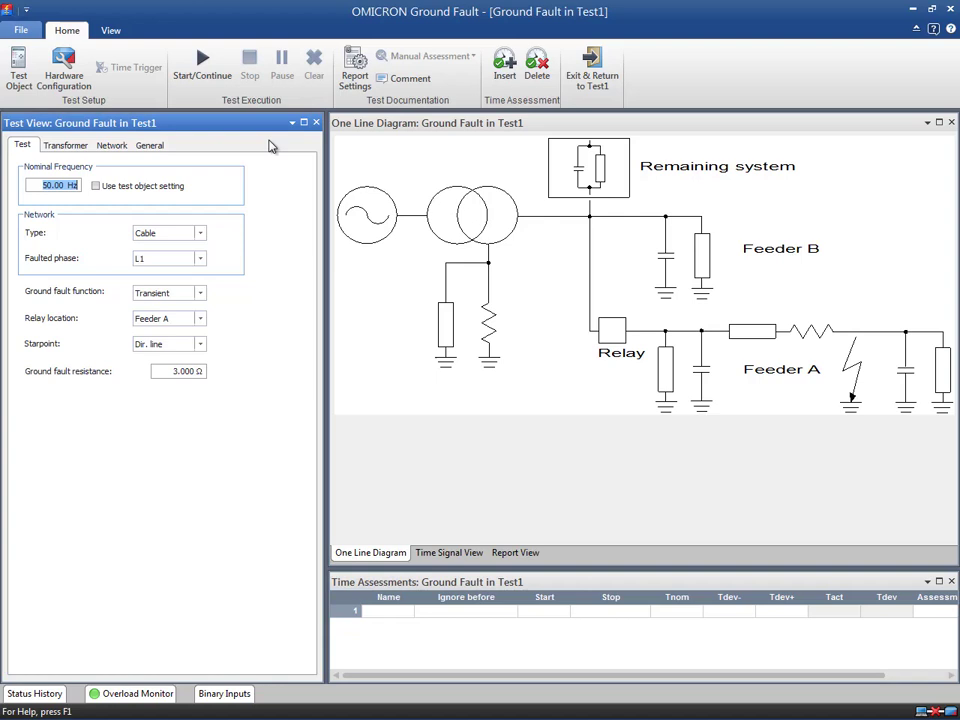
Set the test to network type Cable, ground fault function Permanent, relay location Feeder A and starpoint Dir. line
click(203, 236)
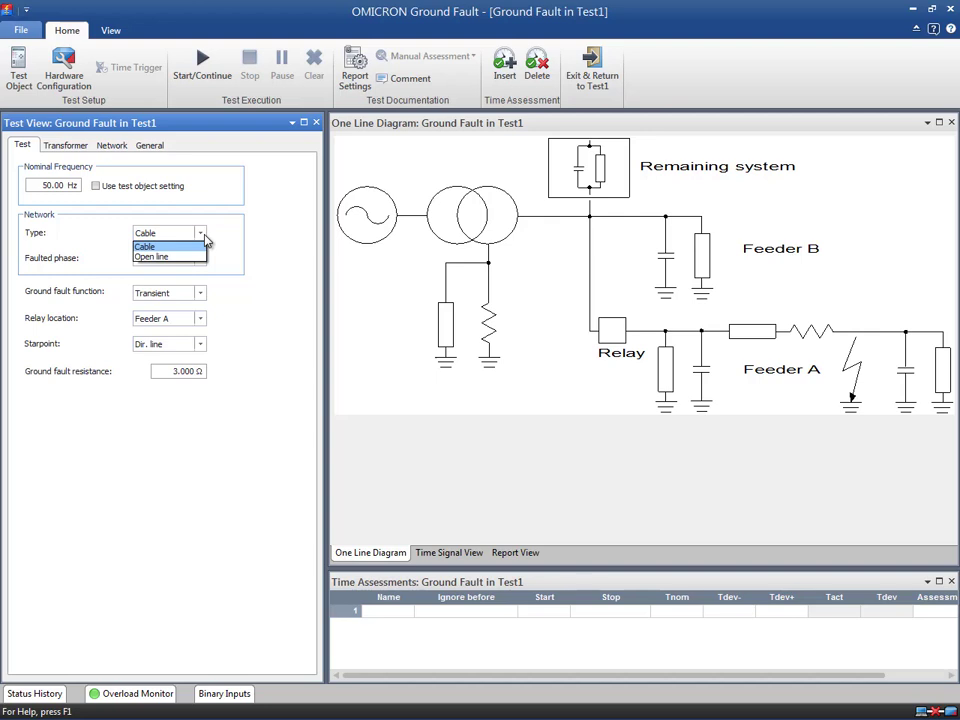
click(204, 238)
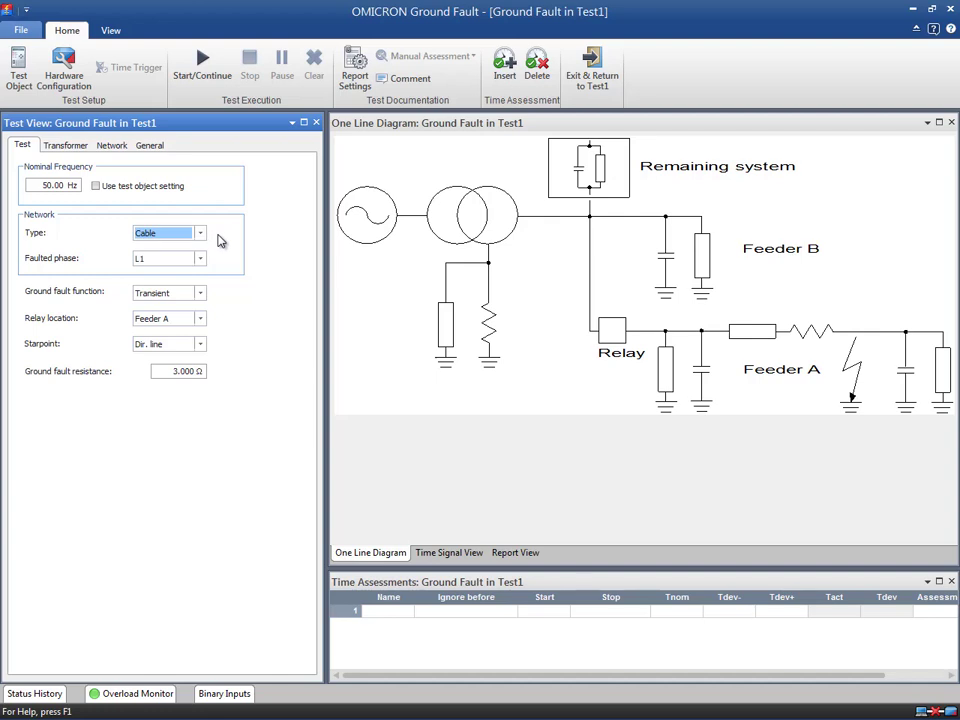
click(201, 293)
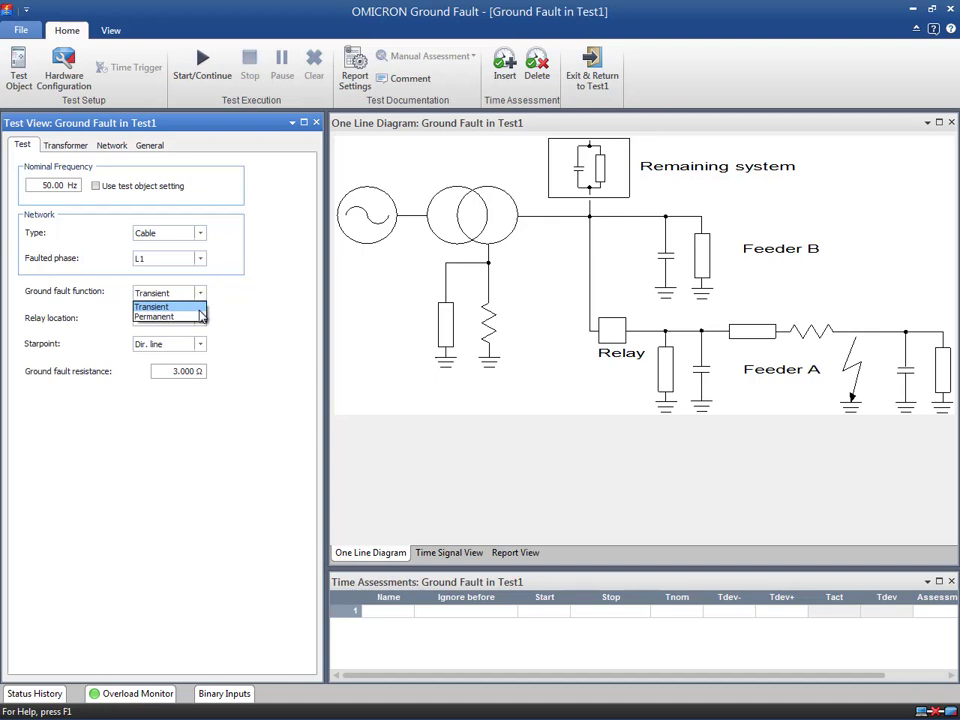
click(201, 317)
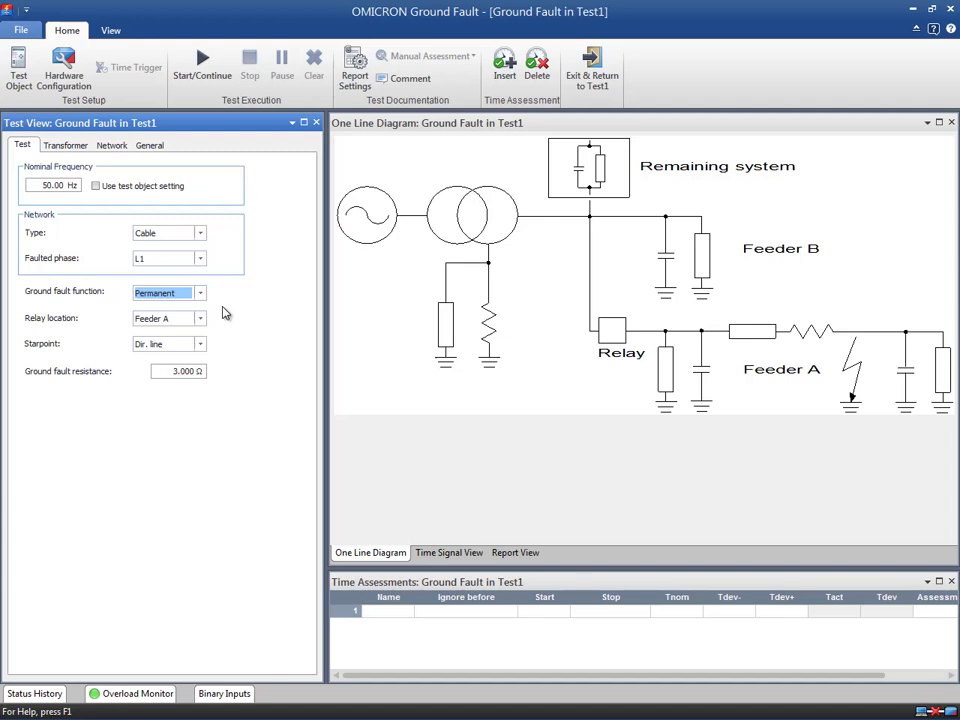
click(201, 318)
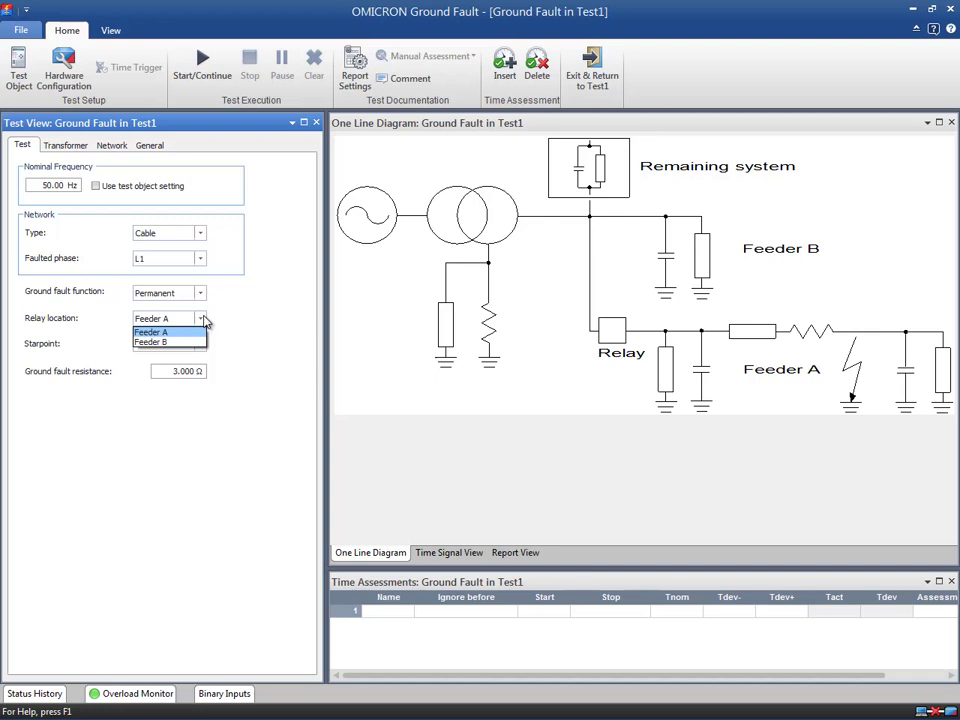
click(202, 319)
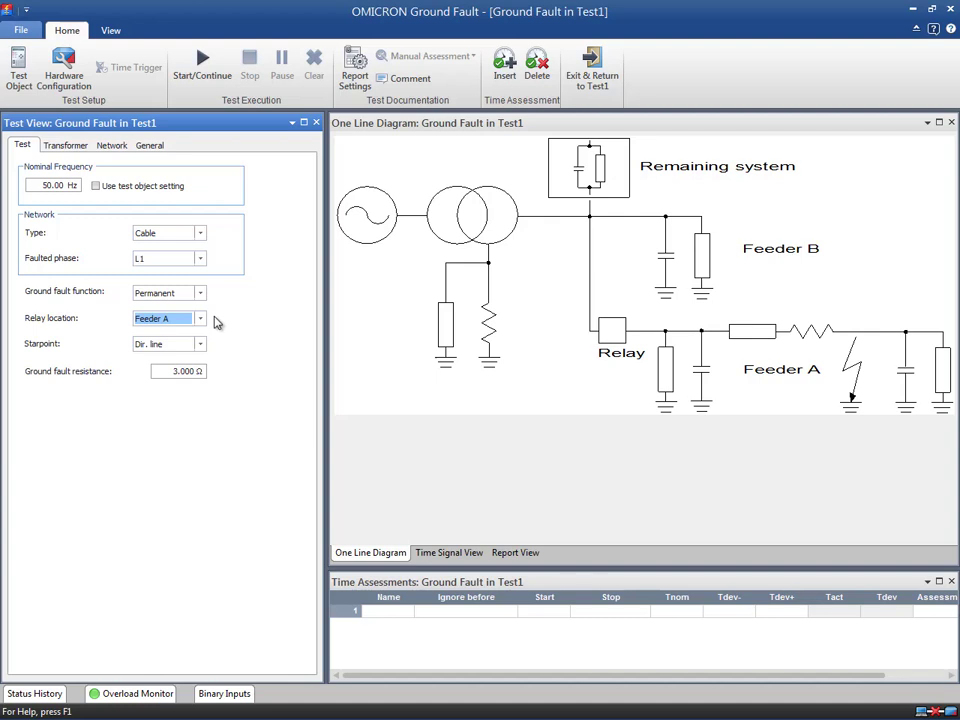
click(201, 344)
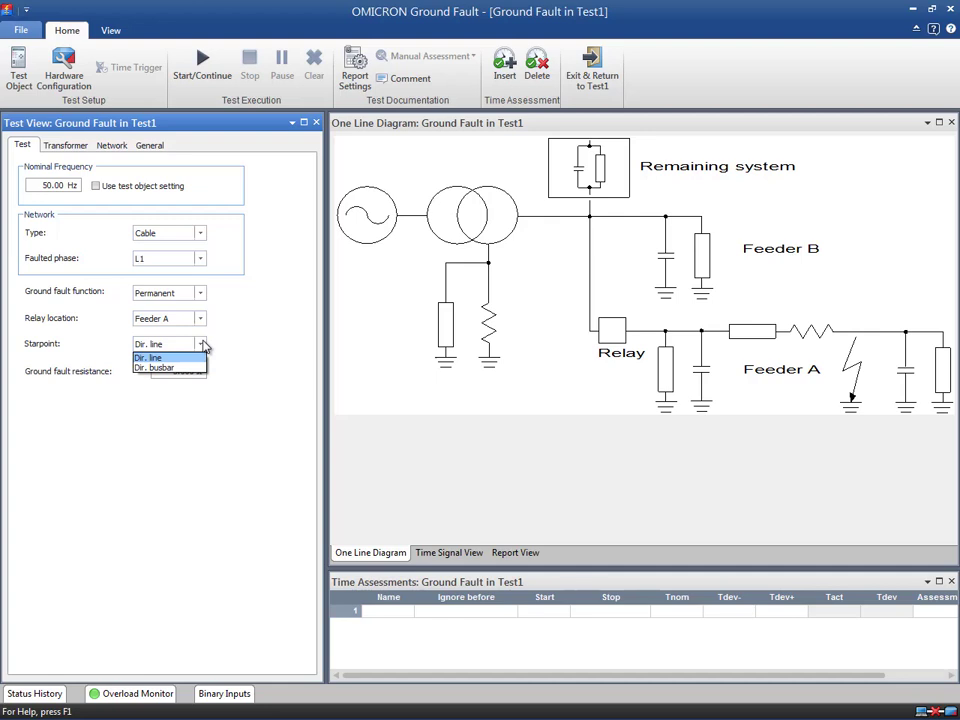
click(202, 345)
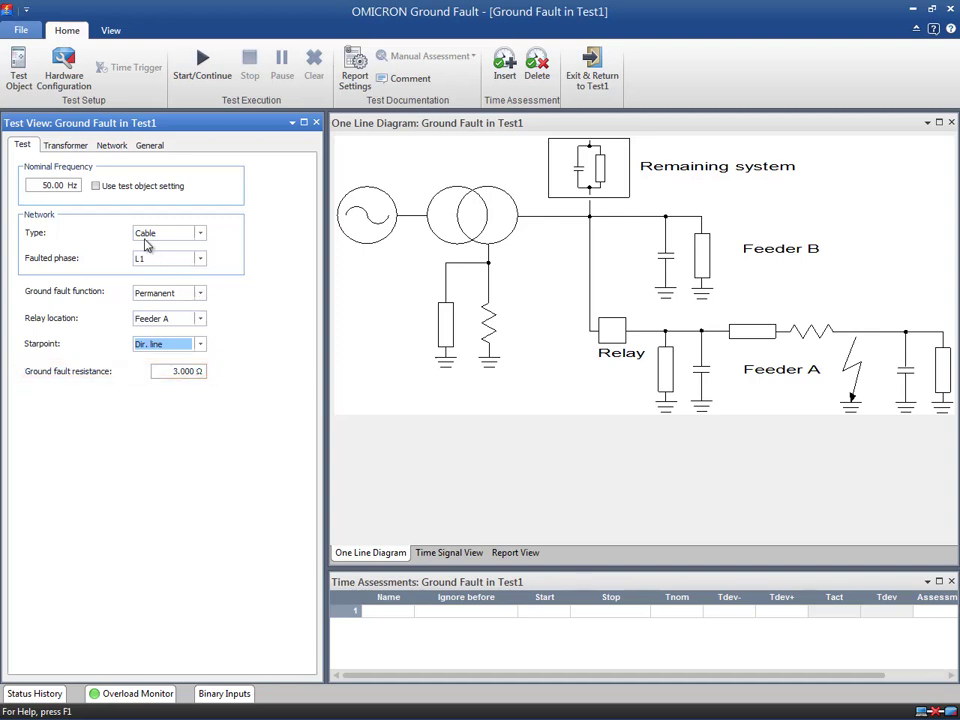
Review the transformer settings and set the primary CT nominal current in the network settings to 8 A
click(88, 151)
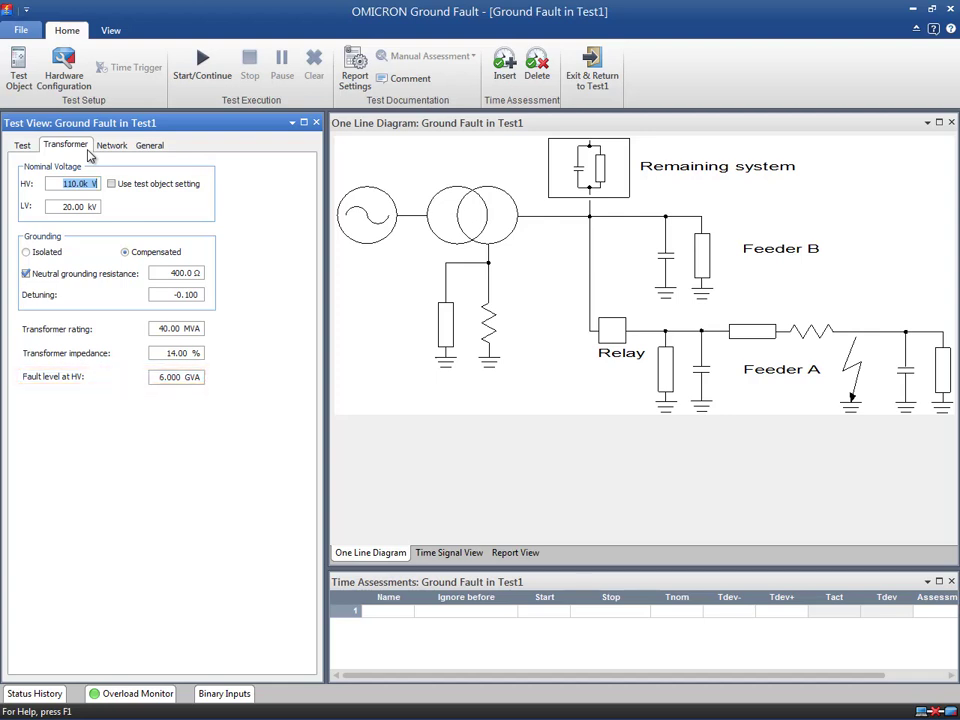
click(113, 151)
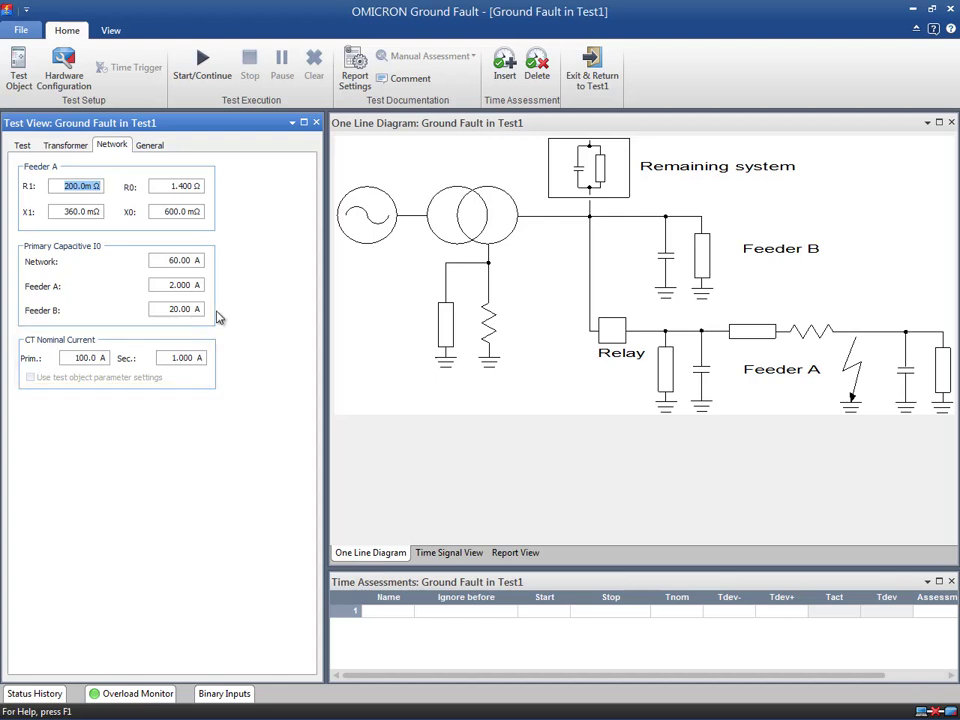
click(71, 358)
text(8)
click(176, 357)
Check the signals offered for starting the test on a binary input and restore the start condition to Immediately
click(155, 150)
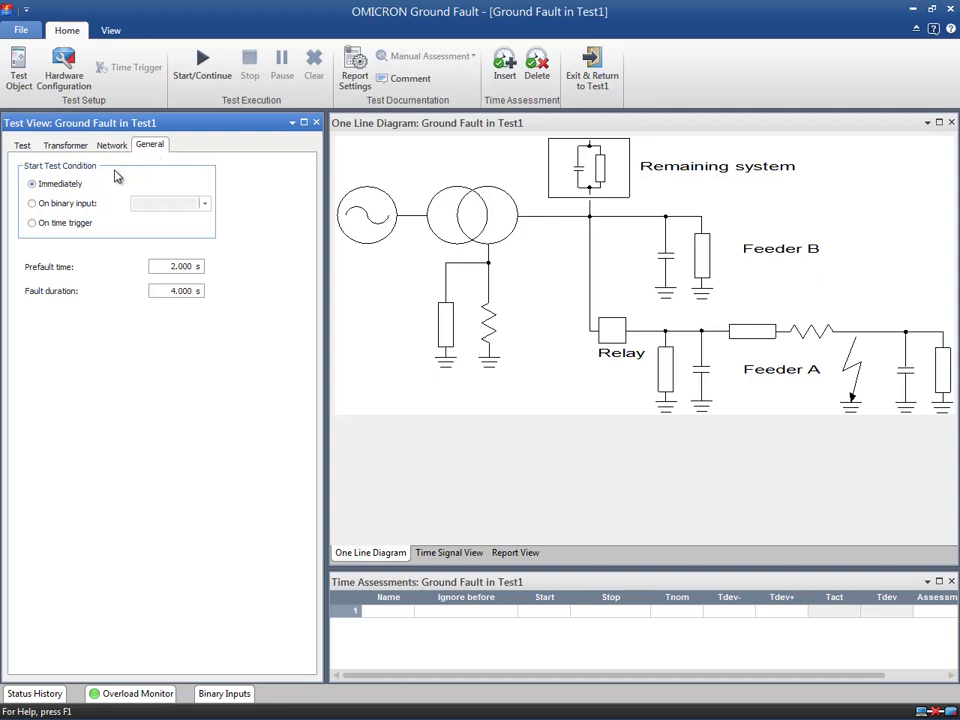
click(33, 204)
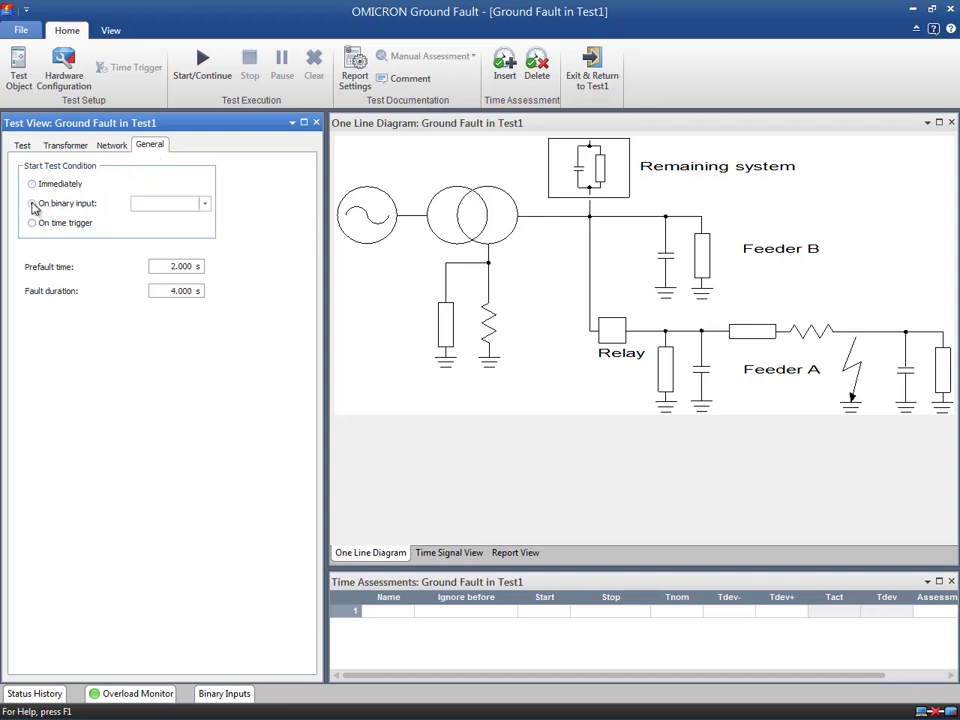
click(175, 205)
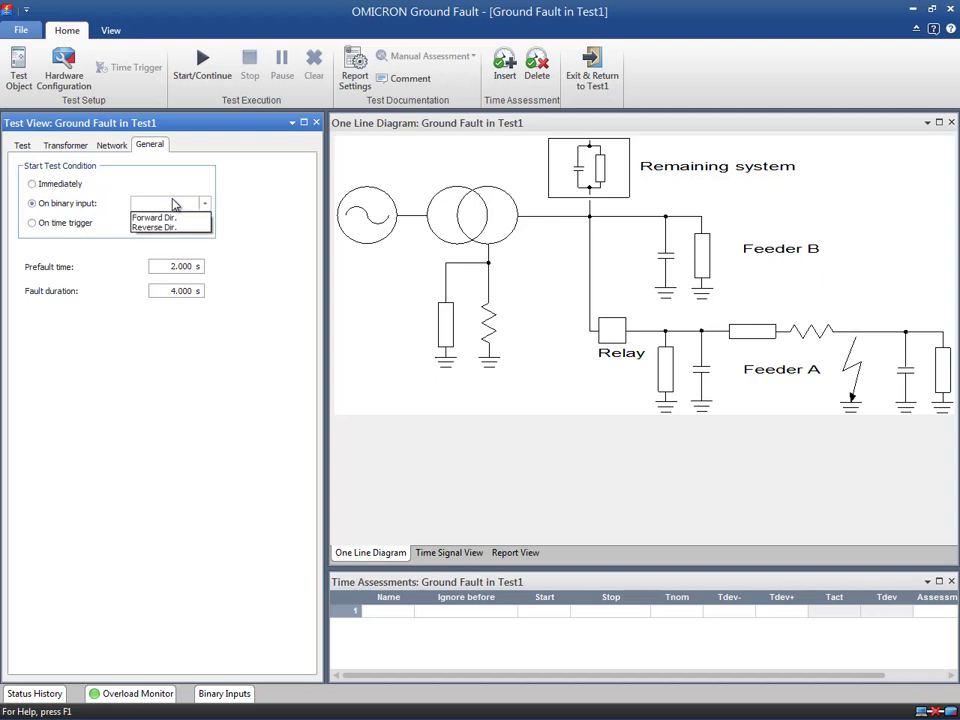
click(174, 205)
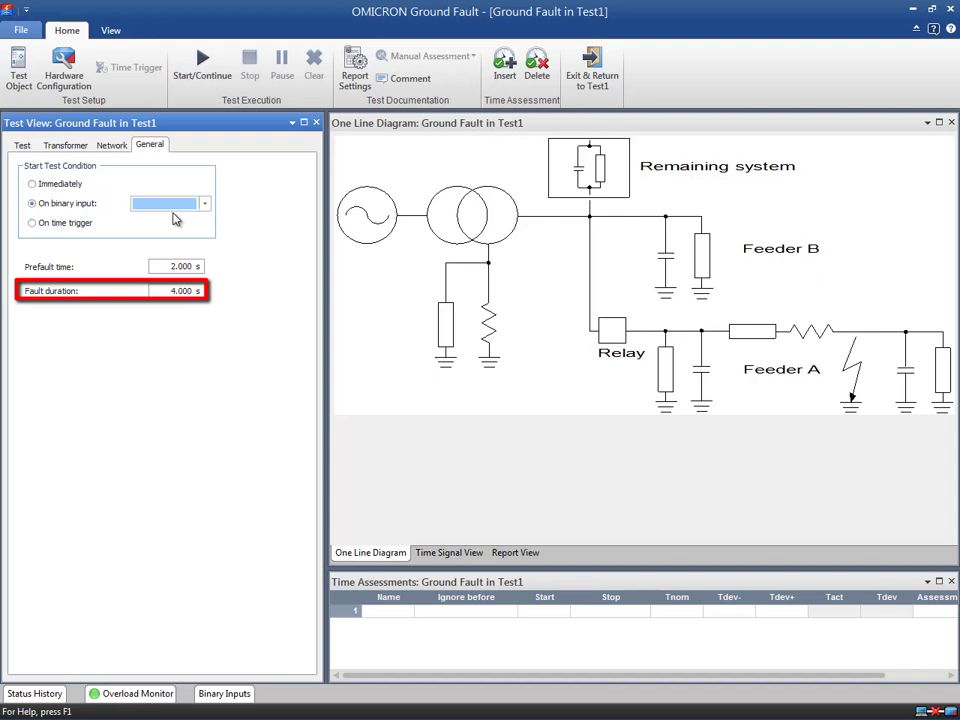
click(32, 185)
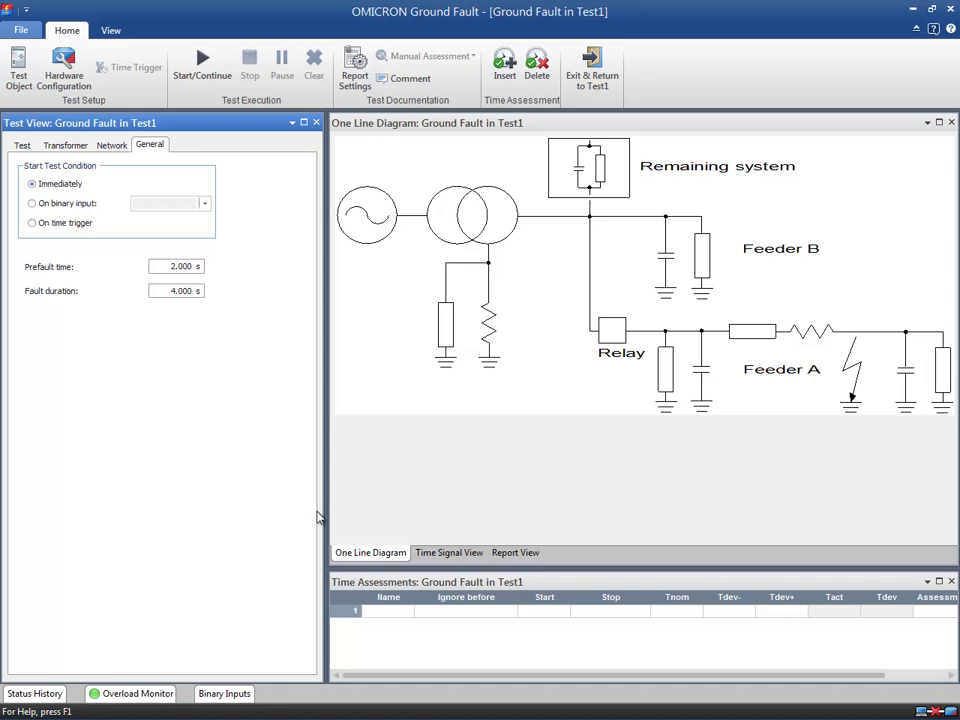
Name the first time assessment "Forward Dir." with Start as its start event and Forward Dir. 0>1 as its stop event
click(368, 579)
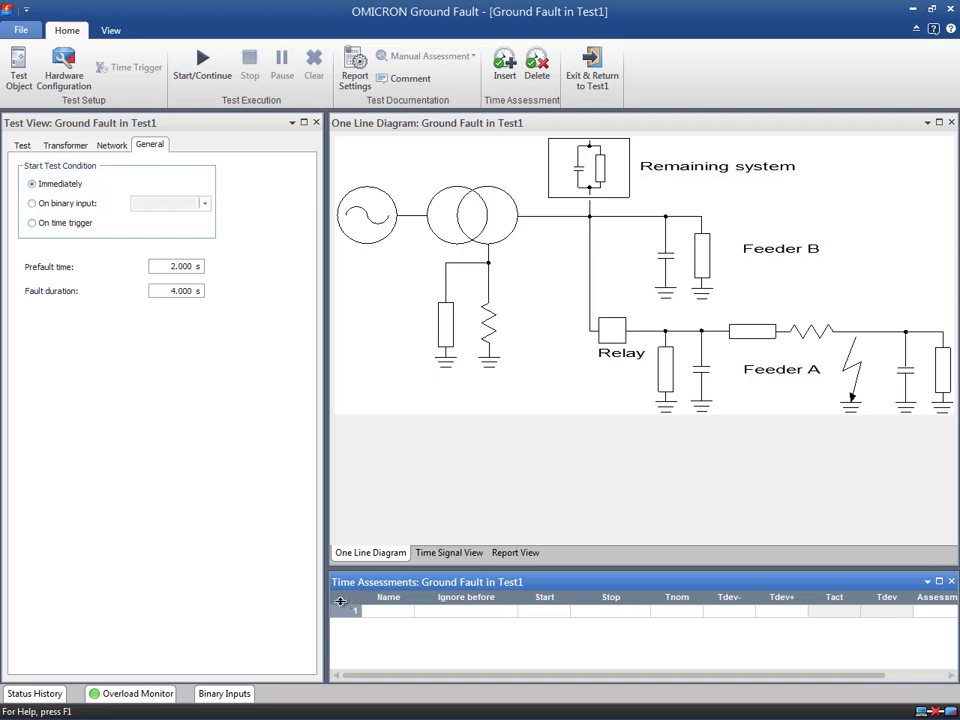
text(Forward Dir.)
click(548, 612)
click(561, 613)
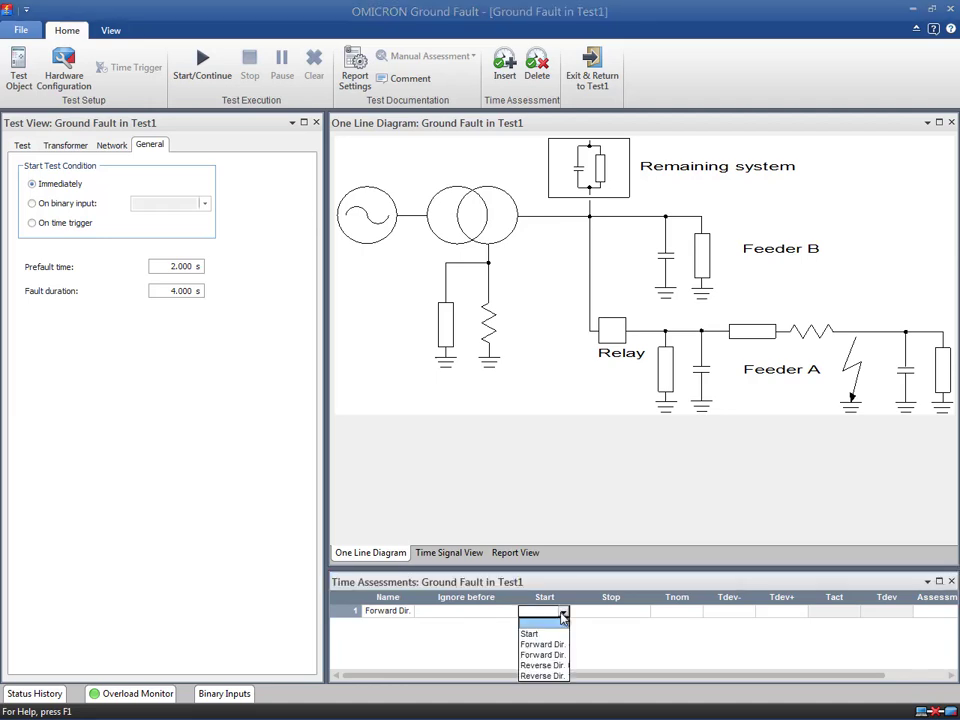
click(563, 635)
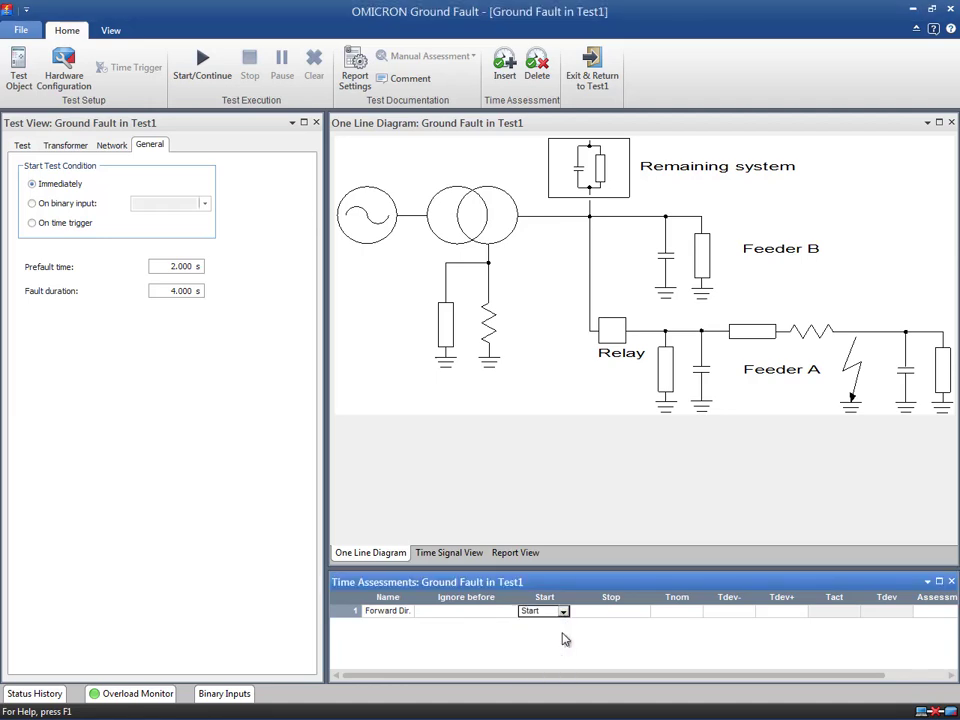
click(617, 614)
click(644, 613)
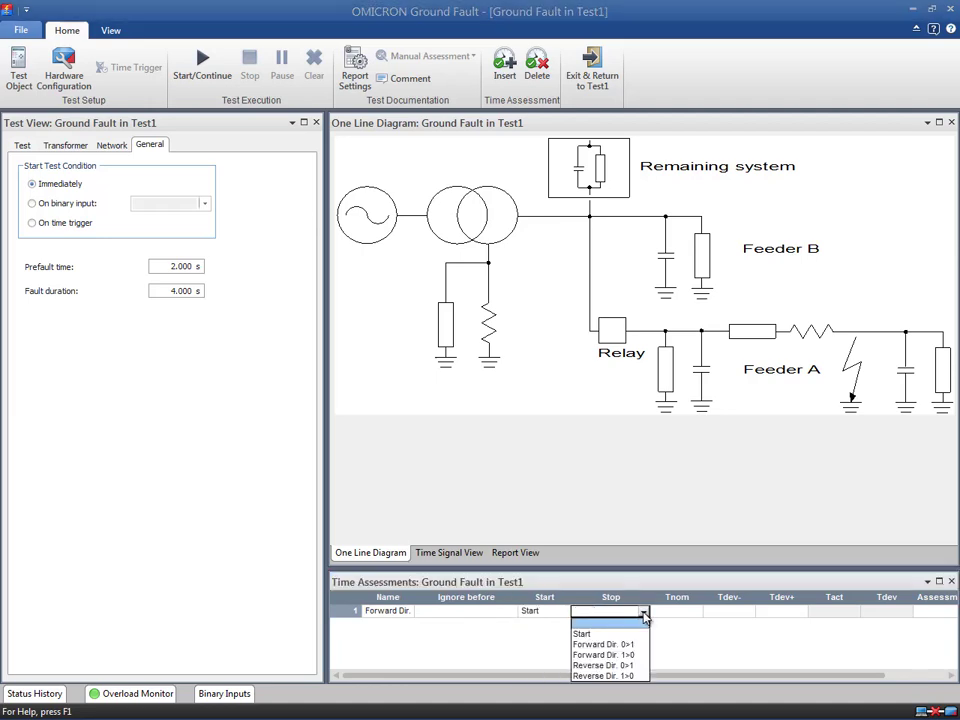
click(645, 646)
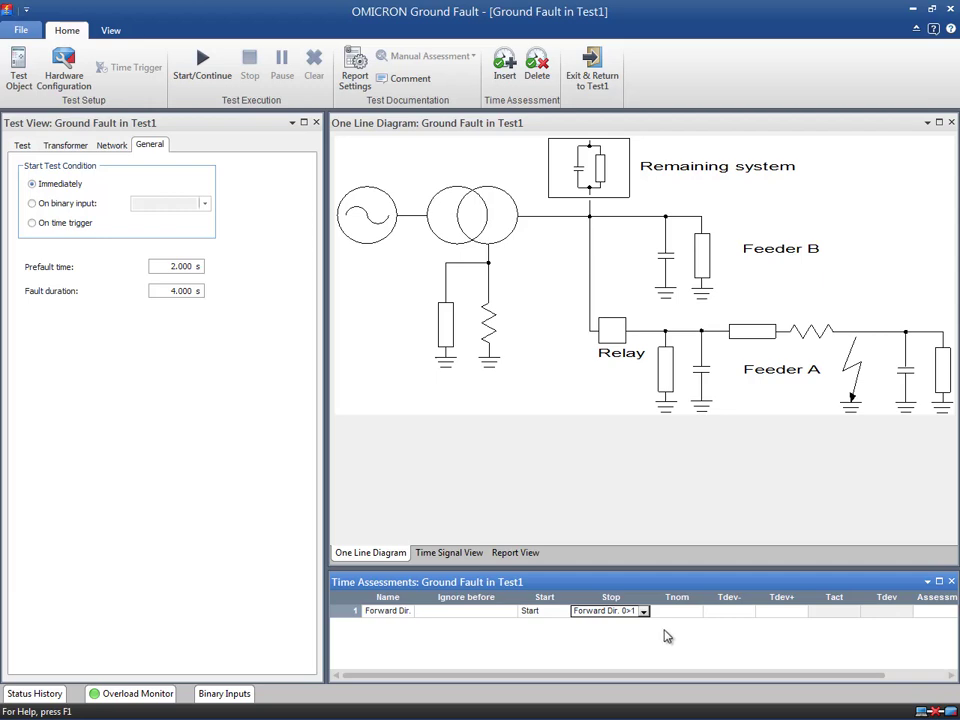
Give the Forward Dir. assessment a nominal time of 1 s with 200 ms deviation in both directions
click(683, 613)
text(1 s)
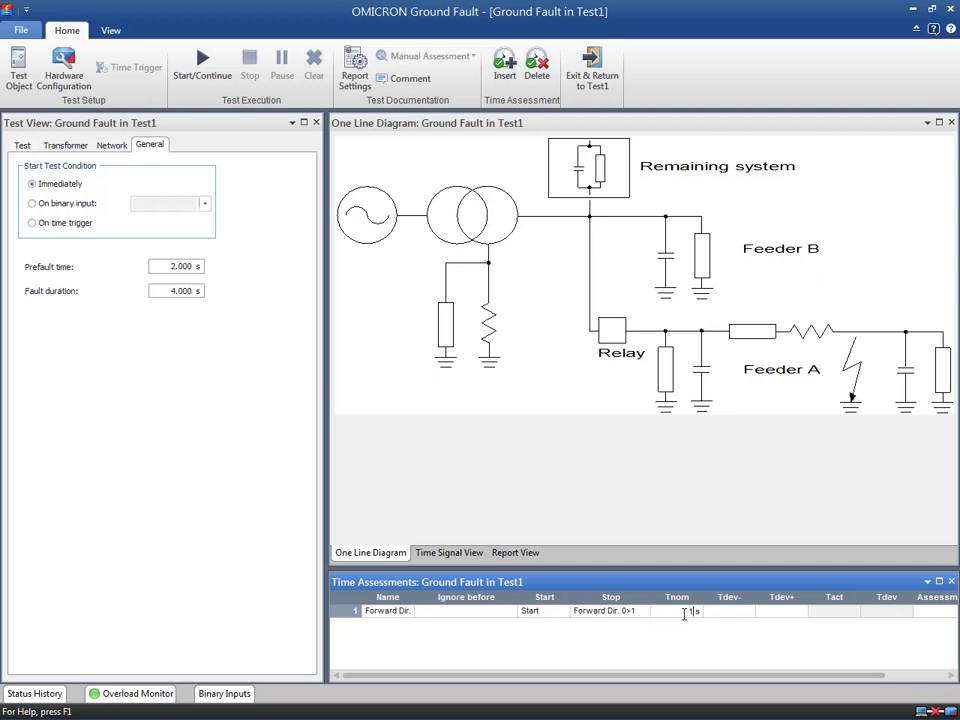
click(712, 614)
text(200ms)
click(760, 615)
text(200m)
click(816, 612)
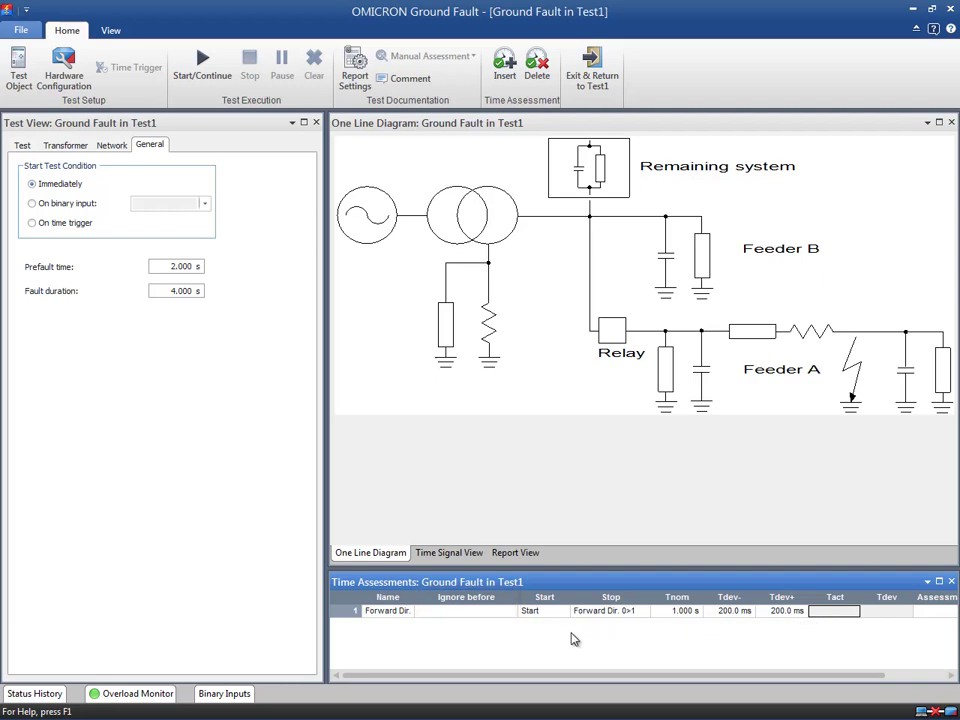
Add a second time assessment row named "Reverse Dir."
right_click(358, 613)
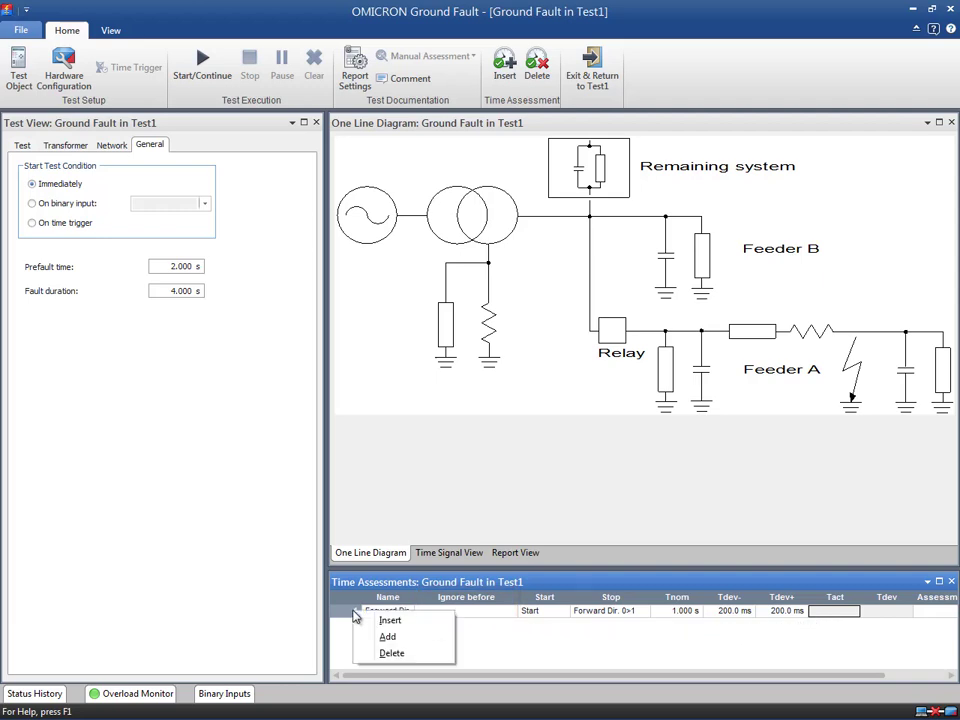
click(366, 638)
click(369, 627)
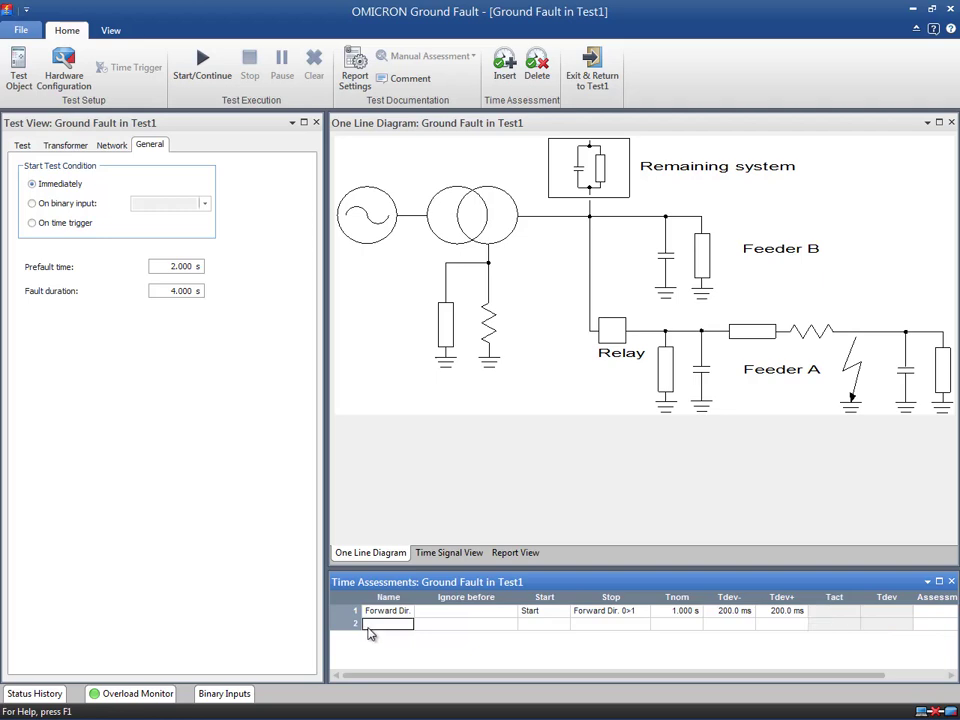
text(Reverse Dir)
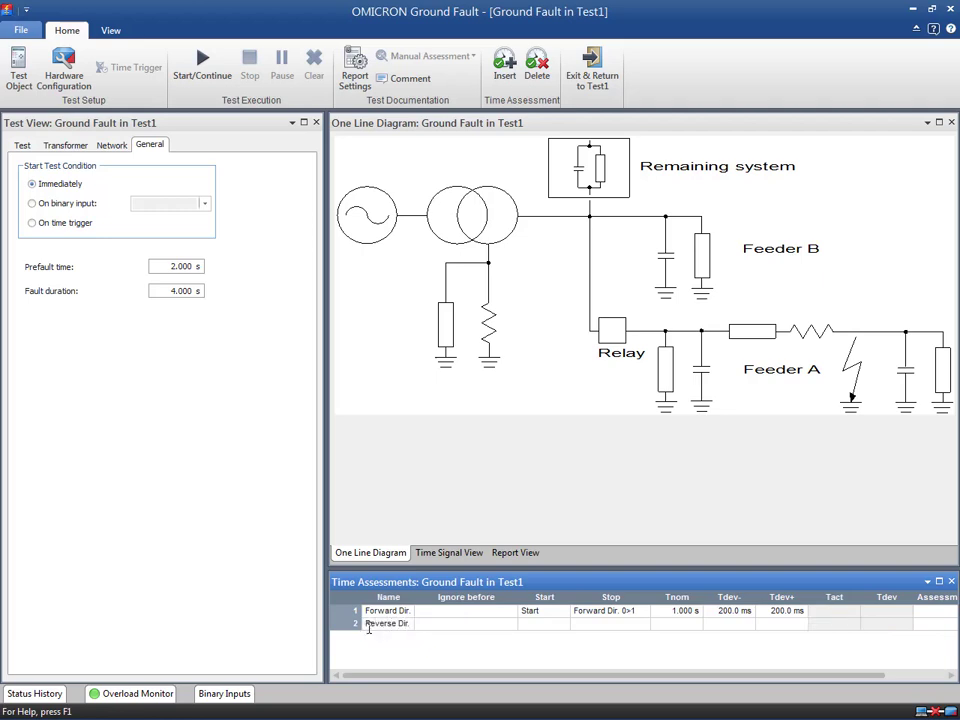
text(.)
key(Return)
Set the Reverse Dir. assessment's start event to Start and its stop event to Reverse Dir. 0>1
click(533, 628)
click(563, 625)
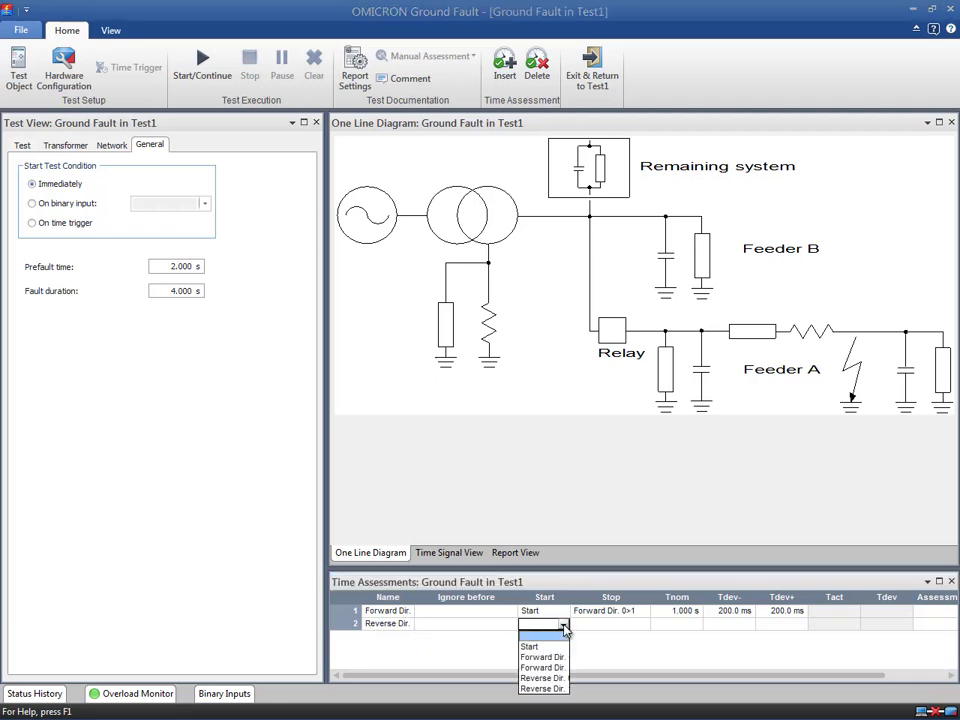
click(562, 646)
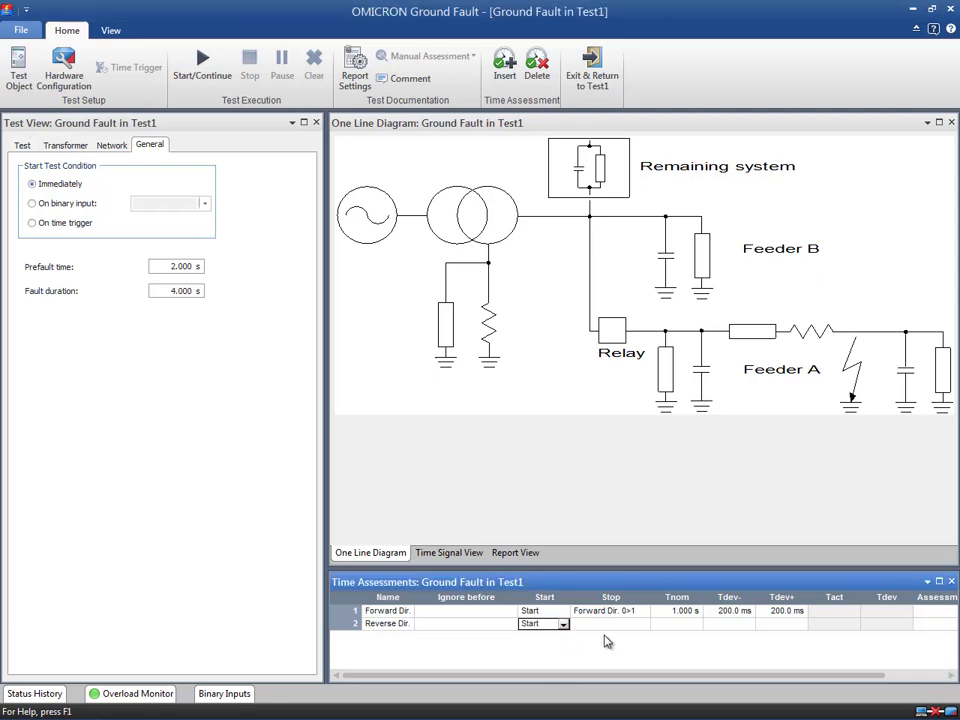
click(638, 625)
click(644, 626)
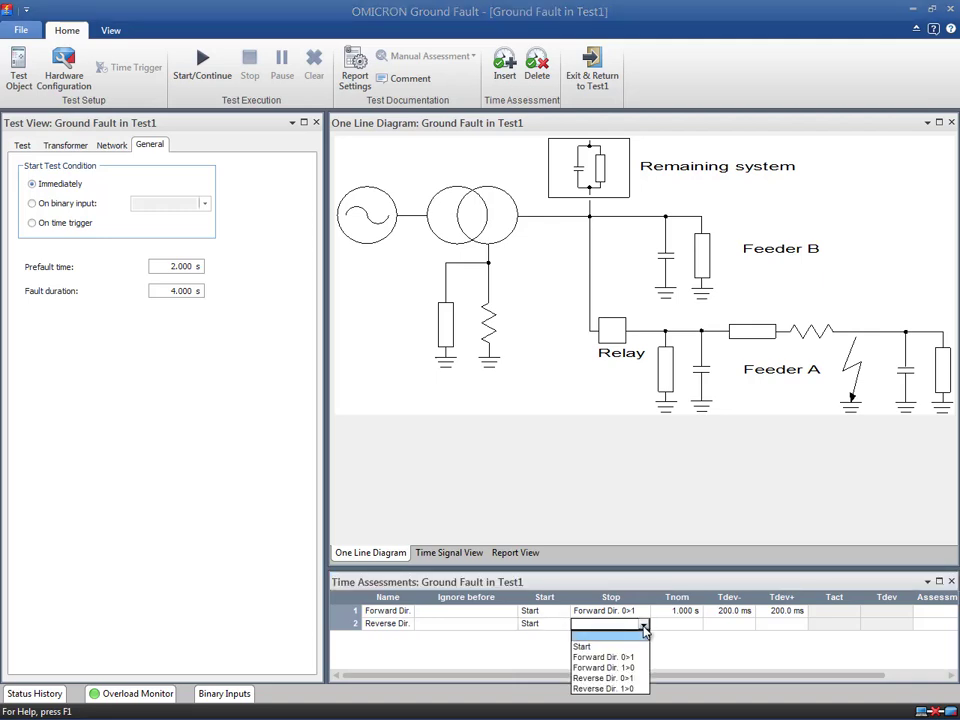
click(644, 679)
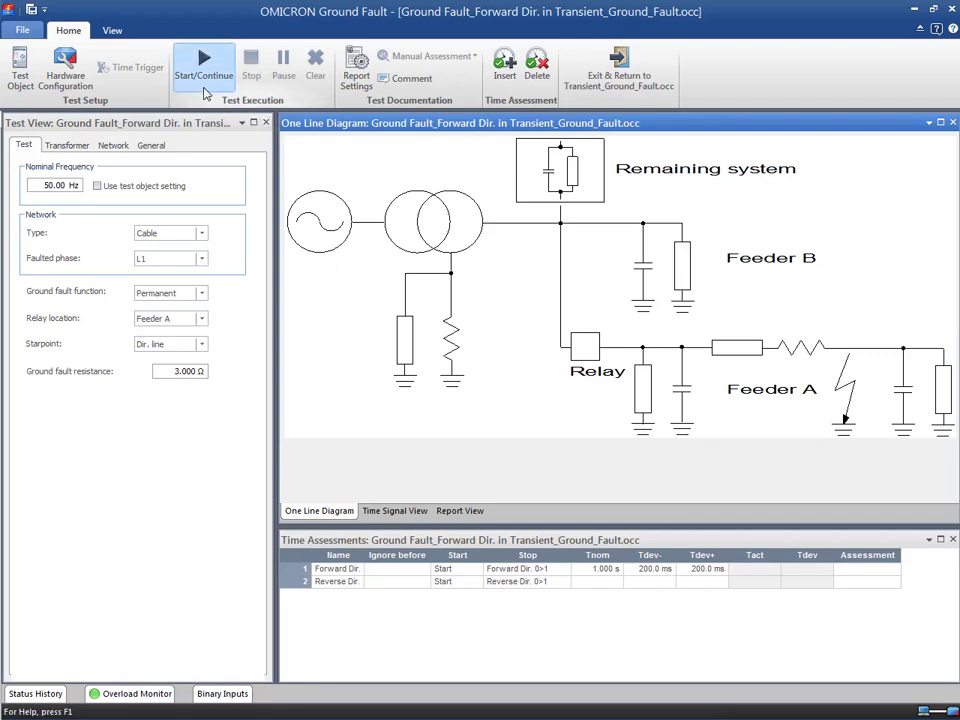
Run the forward-direction ground fault test and display its time signals
click(205, 88)
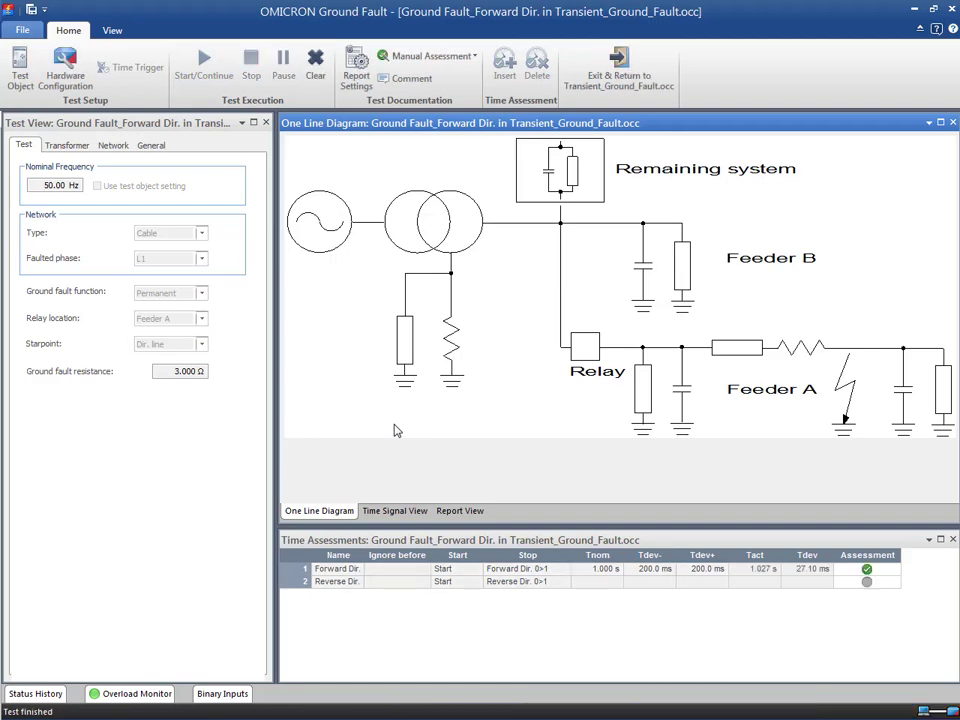
click(398, 512)
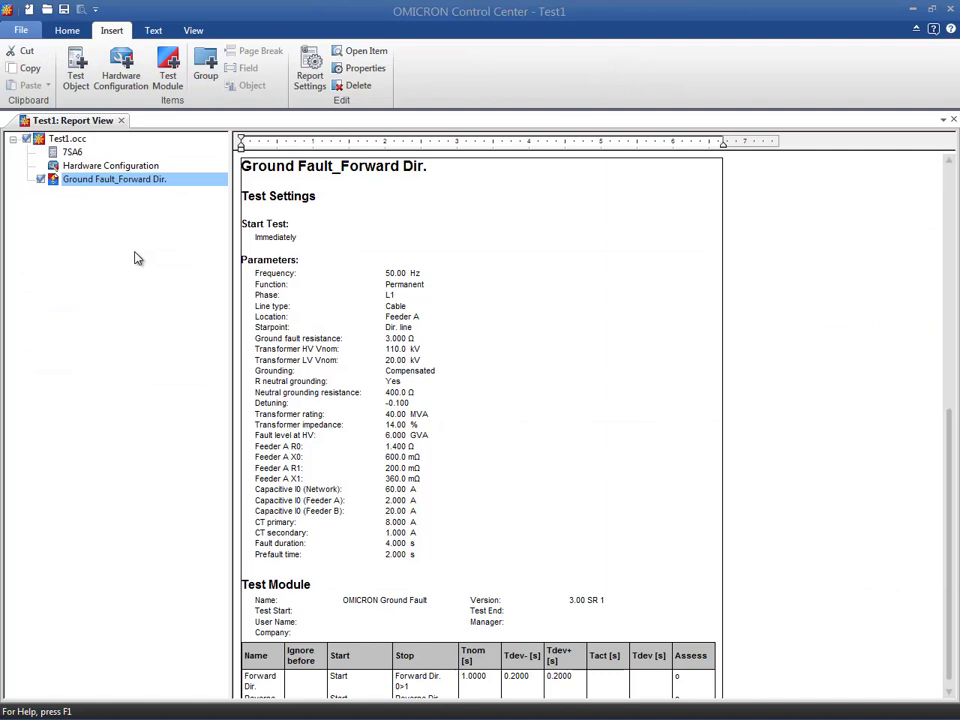
Duplicate the Ground Fault_Forward Dir. test module within the Test1 document
right_click(128, 184)
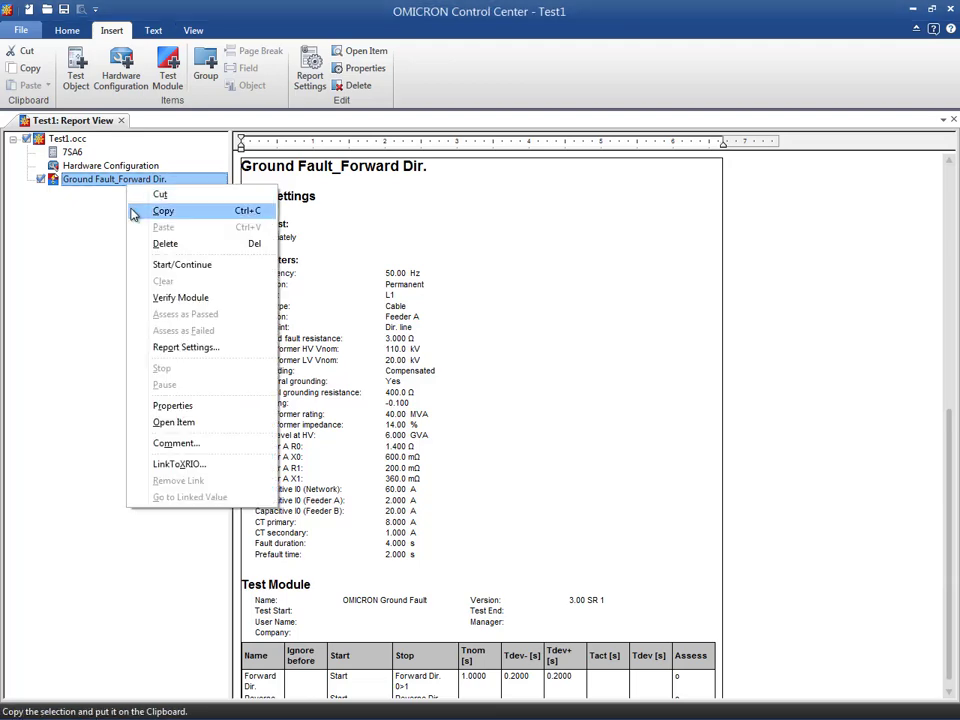
click(135, 212)
right_click(127, 184)
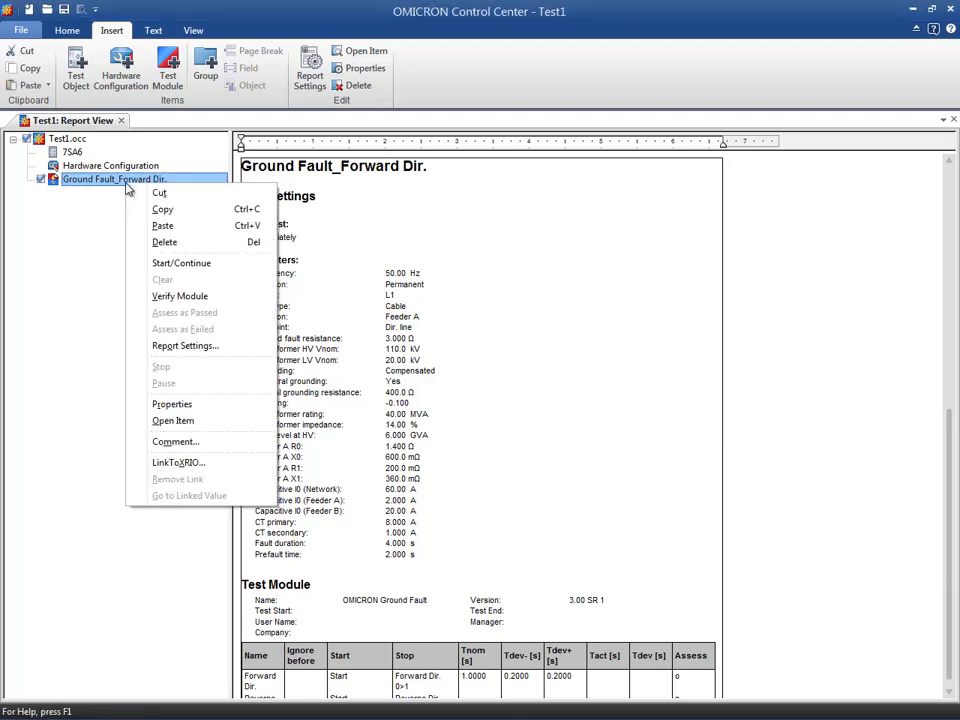
click(129, 224)
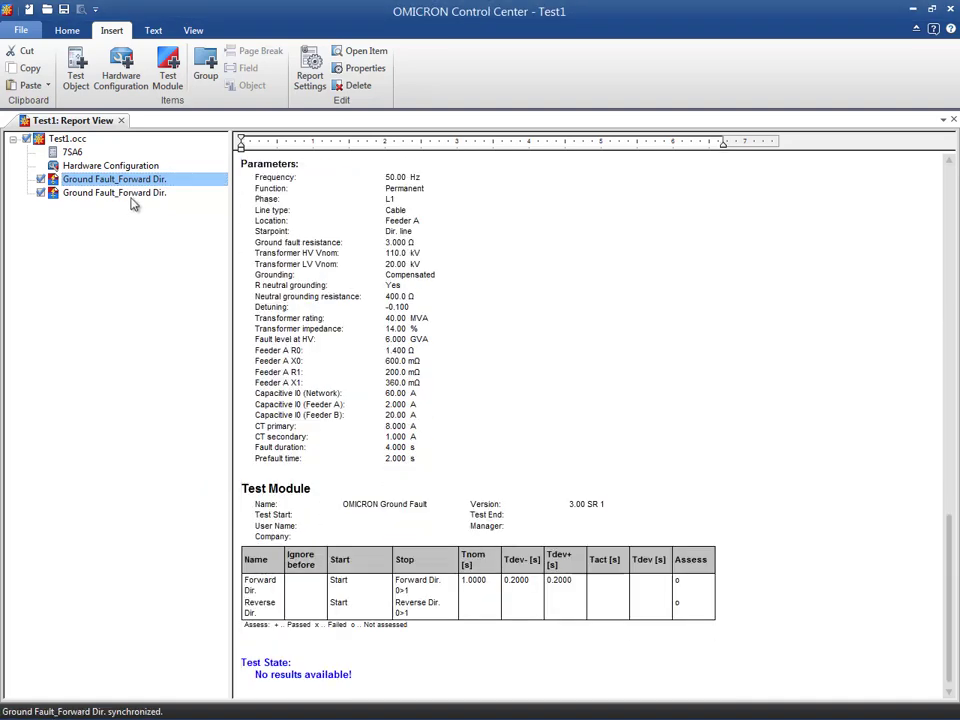
Rename the duplicated test module Ground Fault_Reverse Dir. and set its relay location to Feeder B in OMICRON Ground Fault
click(131, 197)
click(133, 195)
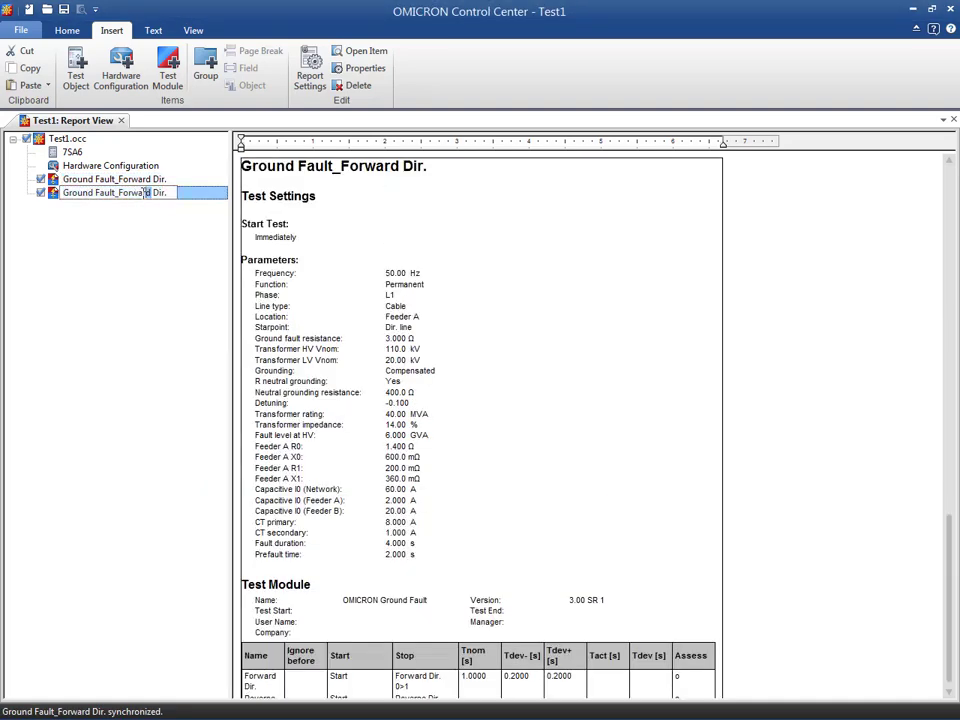
drag(152, 193, 119, 193)
text(Reverse)
key(Return)
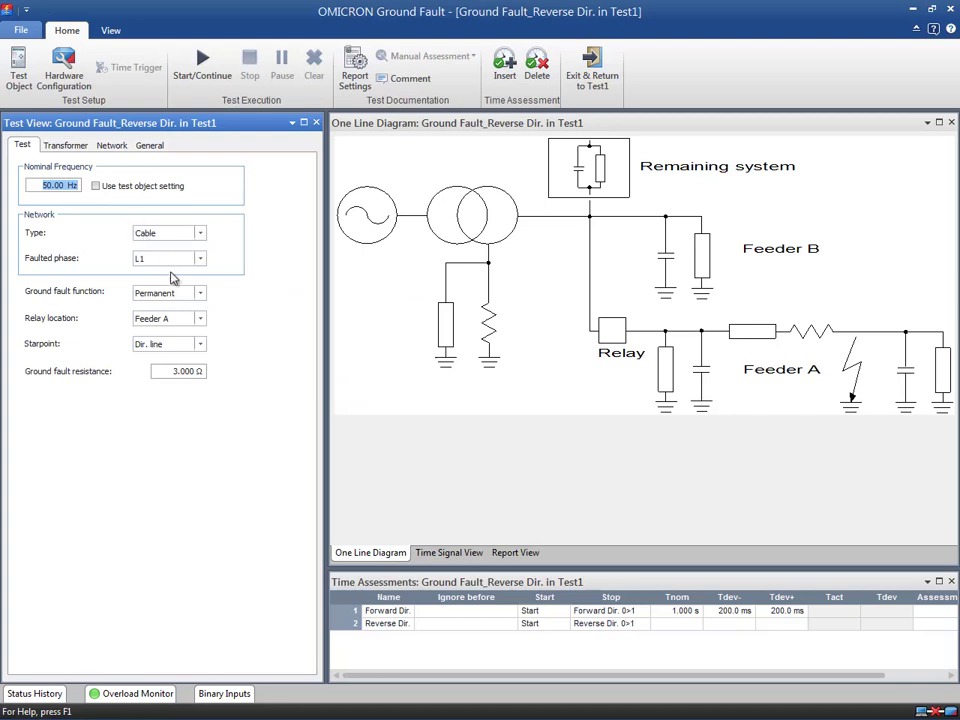
click(198, 318)
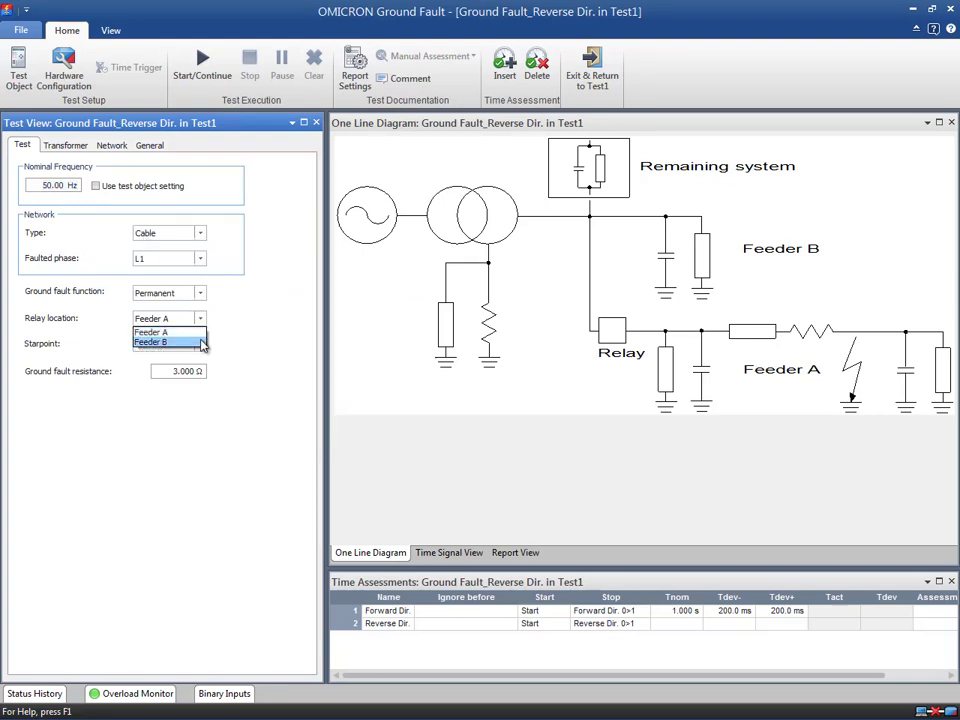
click(199, 341)
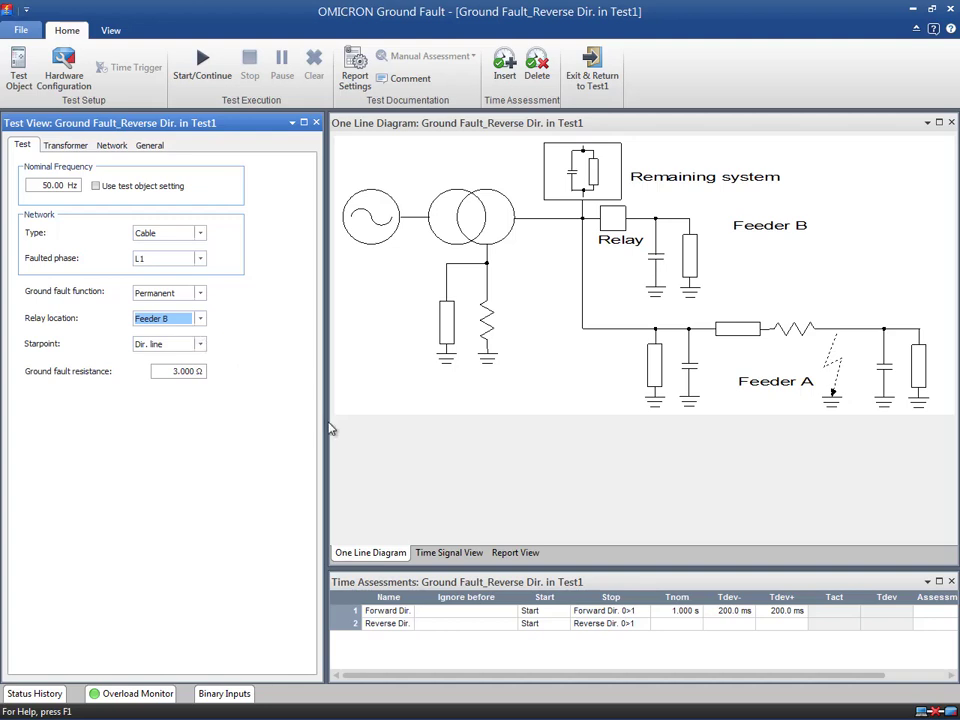
Clear the nominal time and both the negative and positive time deviations of the Forward Dir. time assessment
click(553, 583)
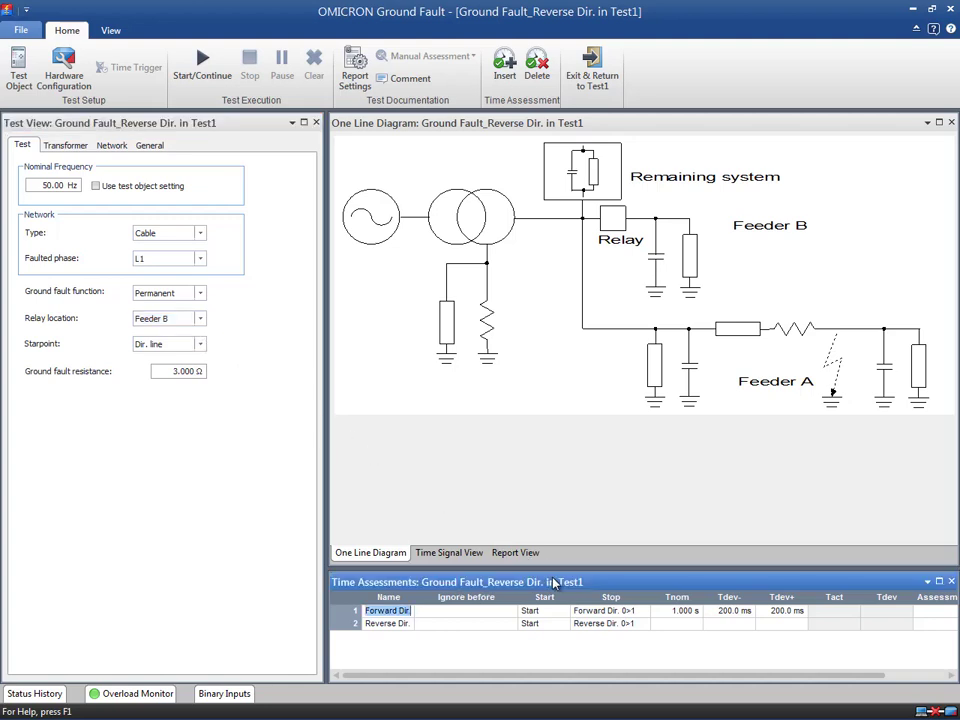
click(685, 612)
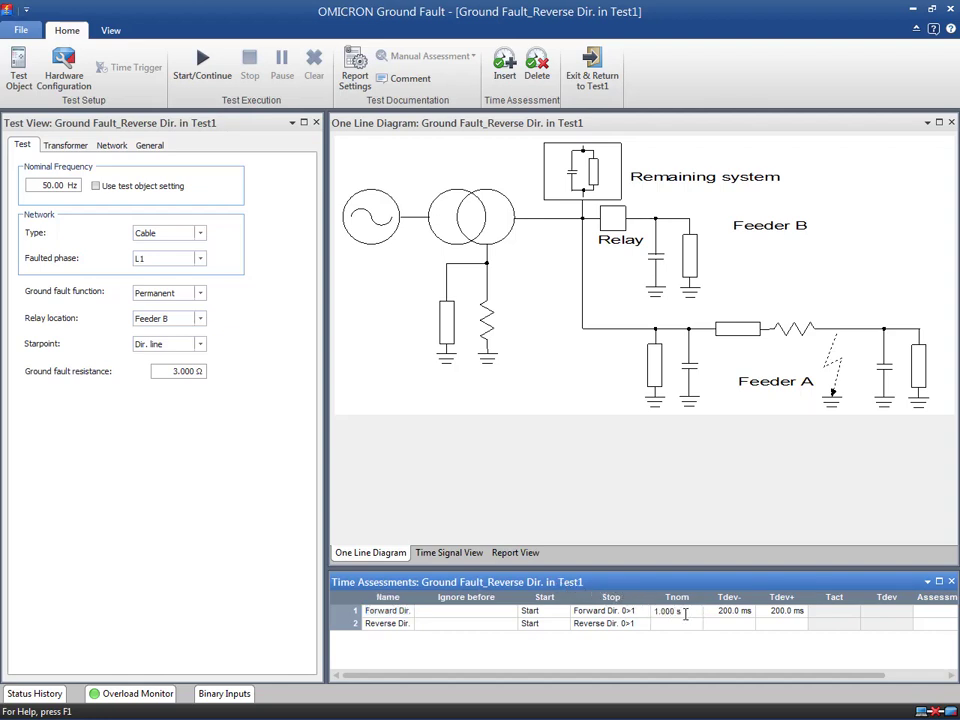
drag(686, 613, 648, 615)
key(Delete)
click(748, 615)
click(710, 613)
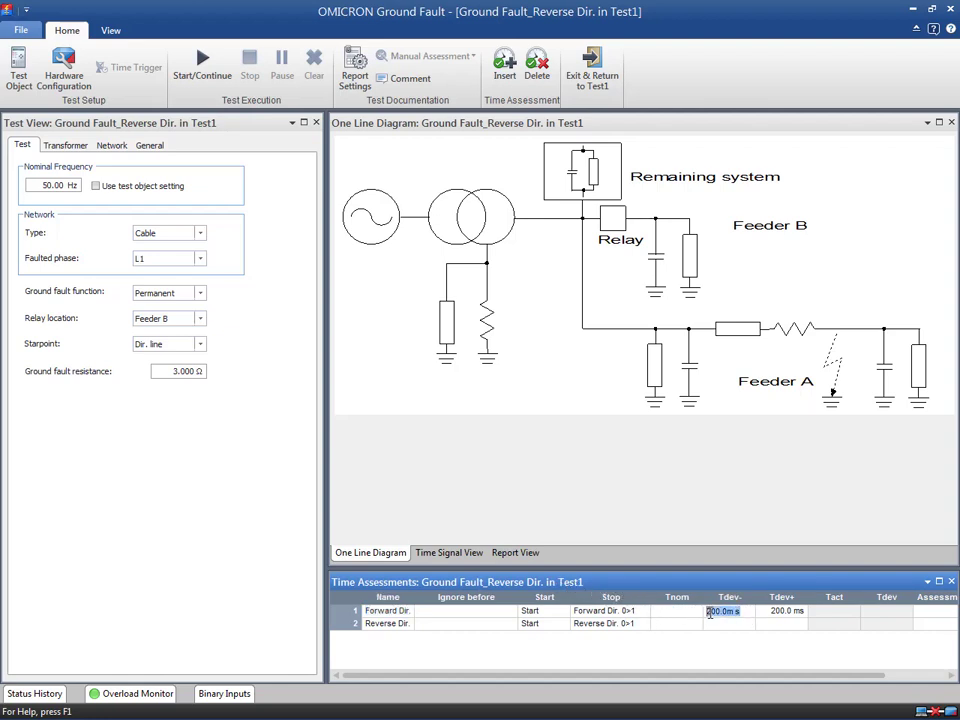
key(Delete)
click(791, 613)
drag(791, 613, 760, 616)
key(Delete)
Set the Reverse Dir. assessment's nominal time to 1 s and both its Tdev- and Tdev+ to 200 ms
click(694, 625)
text(1s)
click(720, 628)
text(200.0 )
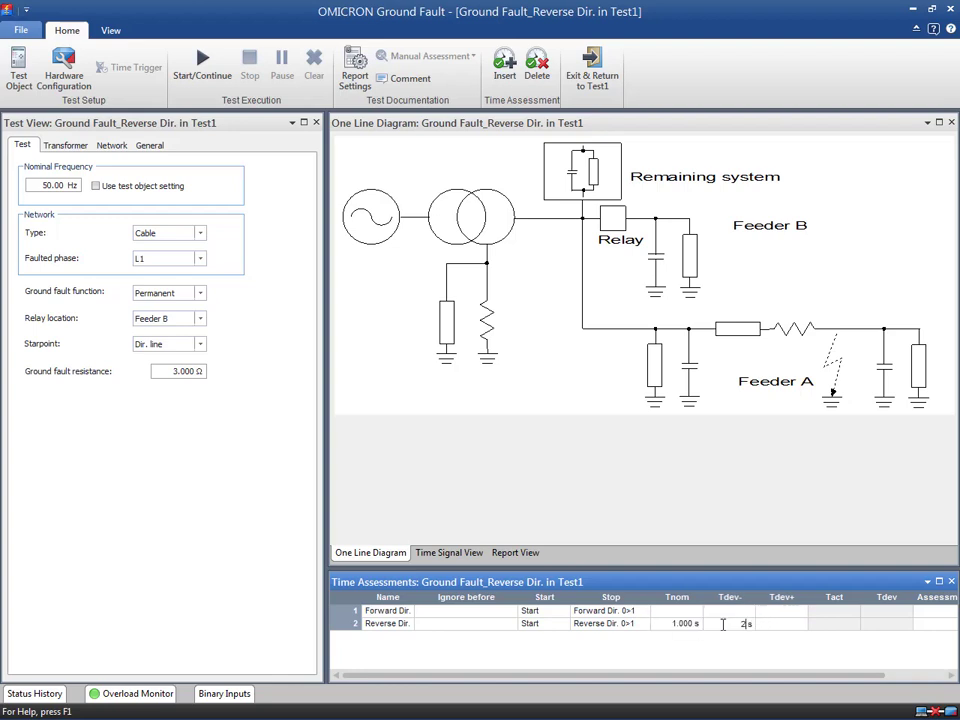
text(m)
click(765, 624)
text(200m)
click(815, 628)
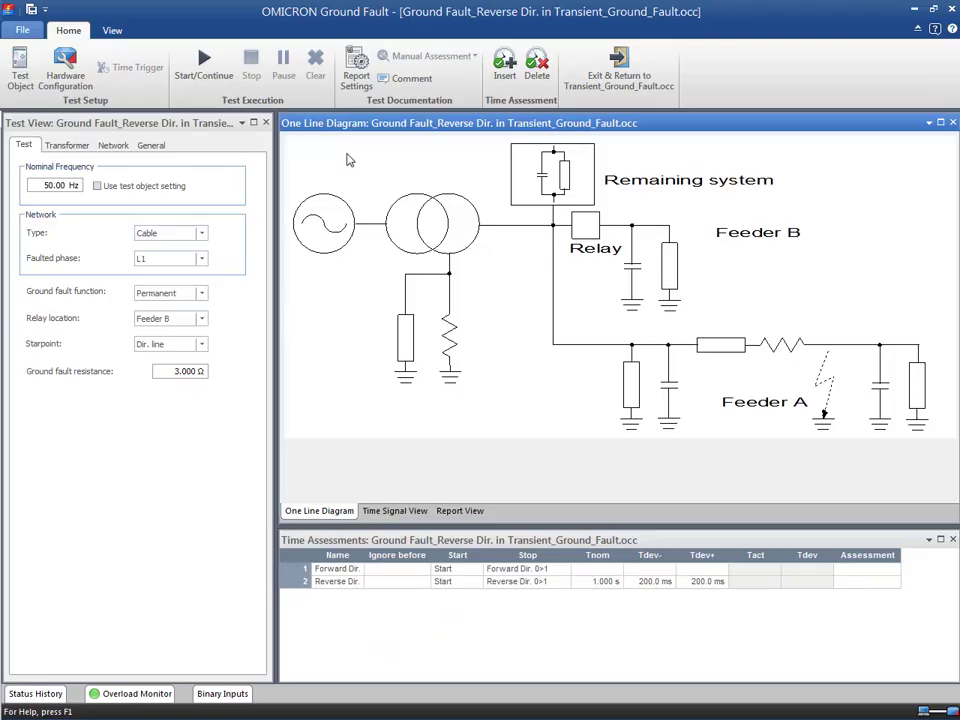
Run the reverse-direction ground fault test and display its time signals
click(222, 87)
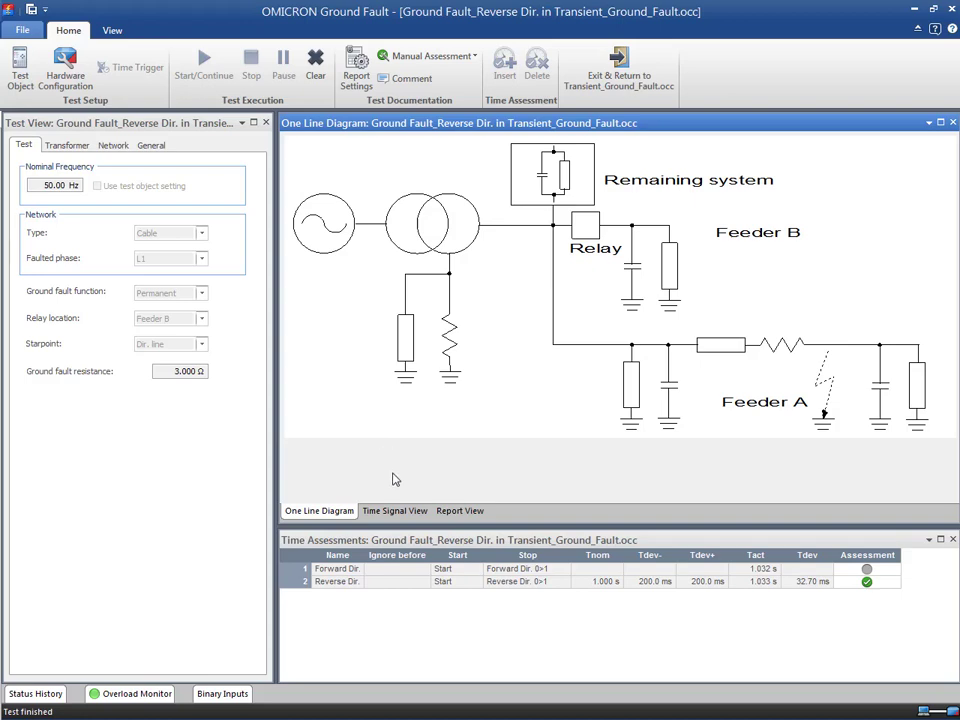
click(395, 511)
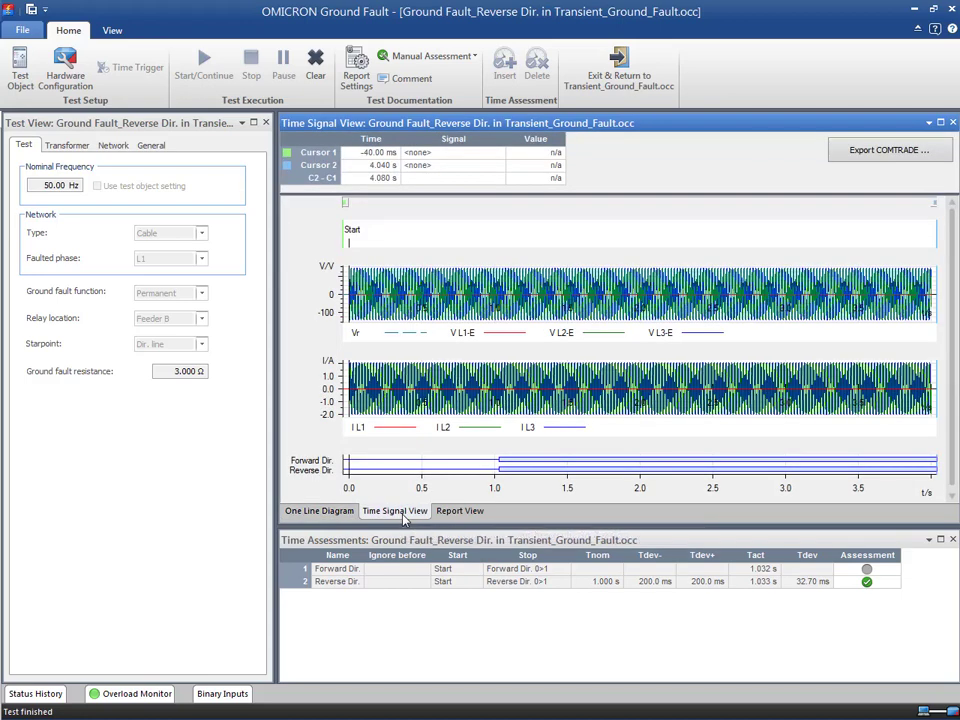